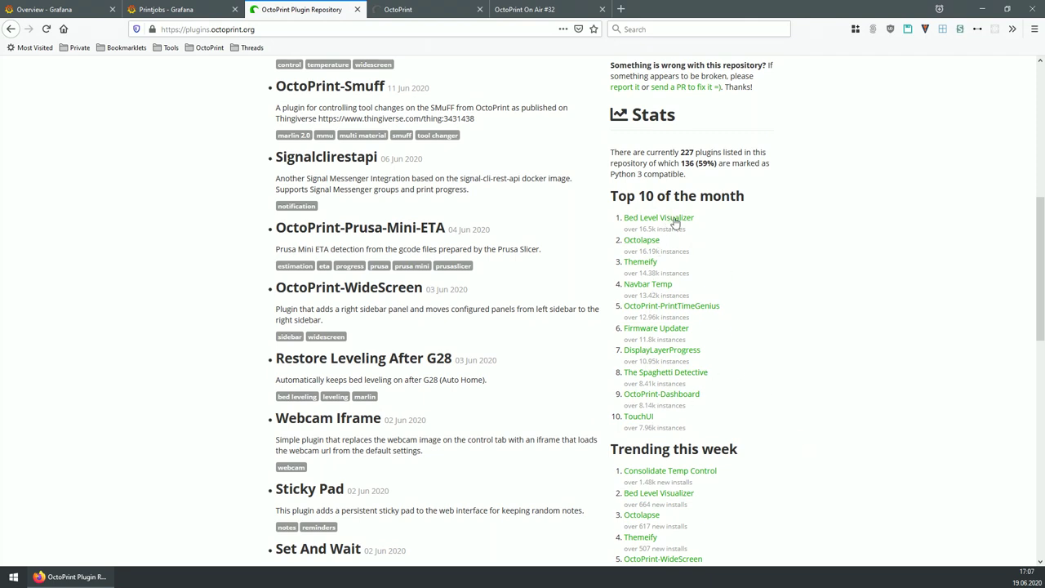
# Open the Firmware Updater plugin's page from the monthly top 10 and review its usage and GitHub stats.
pyautogui.scroll(-2, 650, 389)
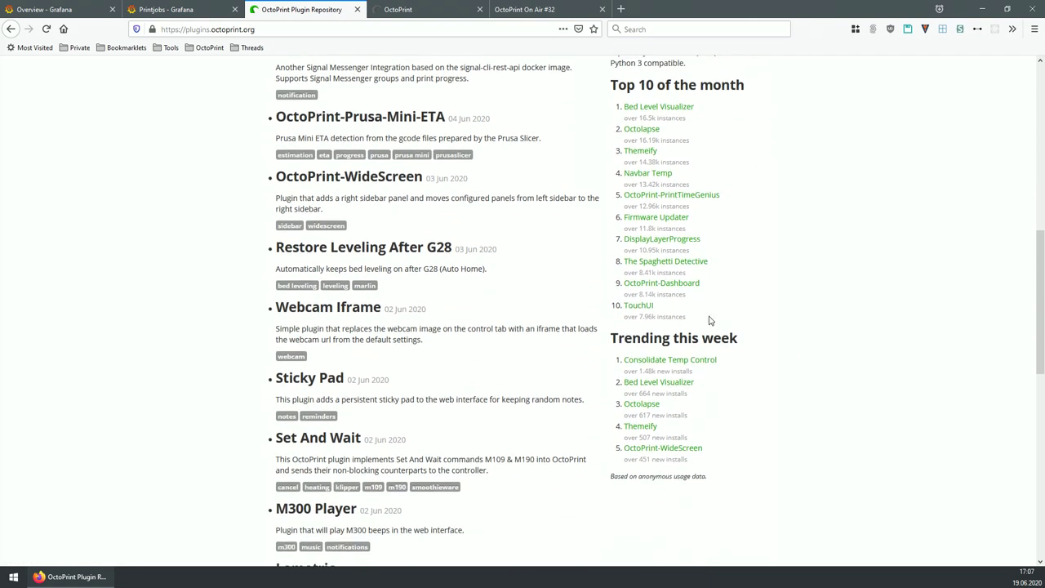
pyautogui.scroll(4, 709, 320)
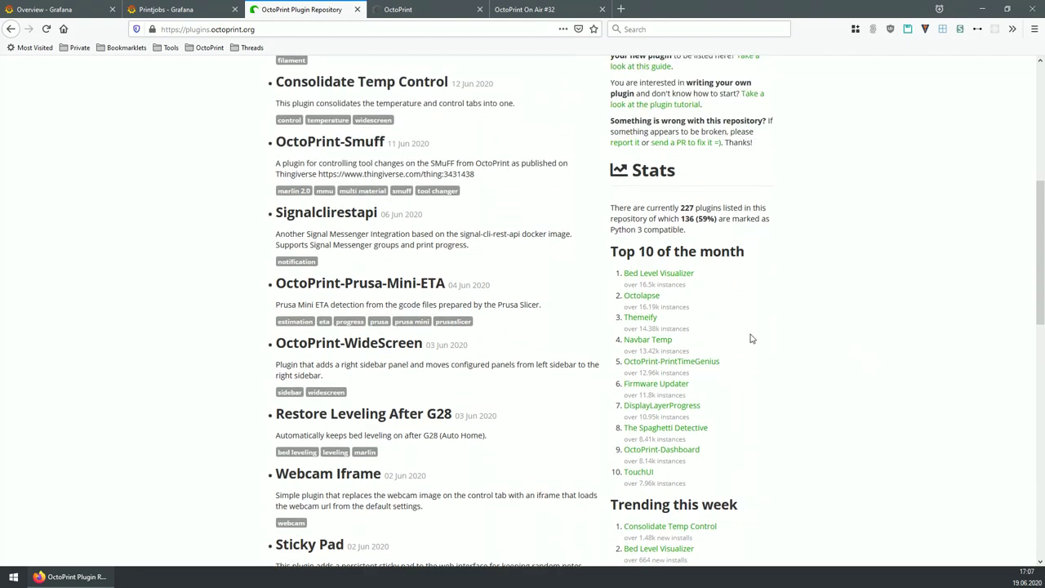
pyautogui.click(655, 384)
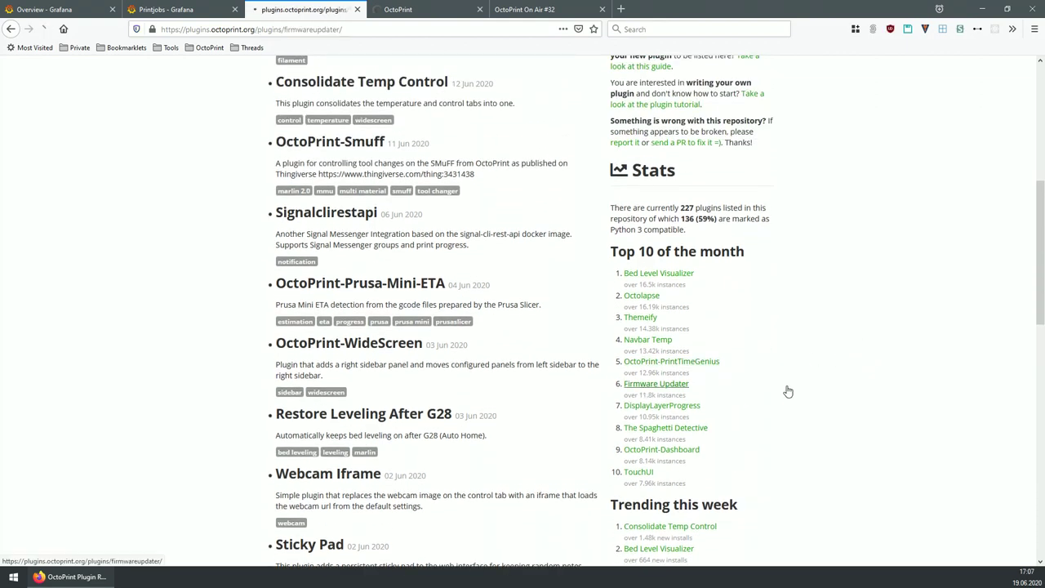
pyautogui.scroll(-1, 917, 313)
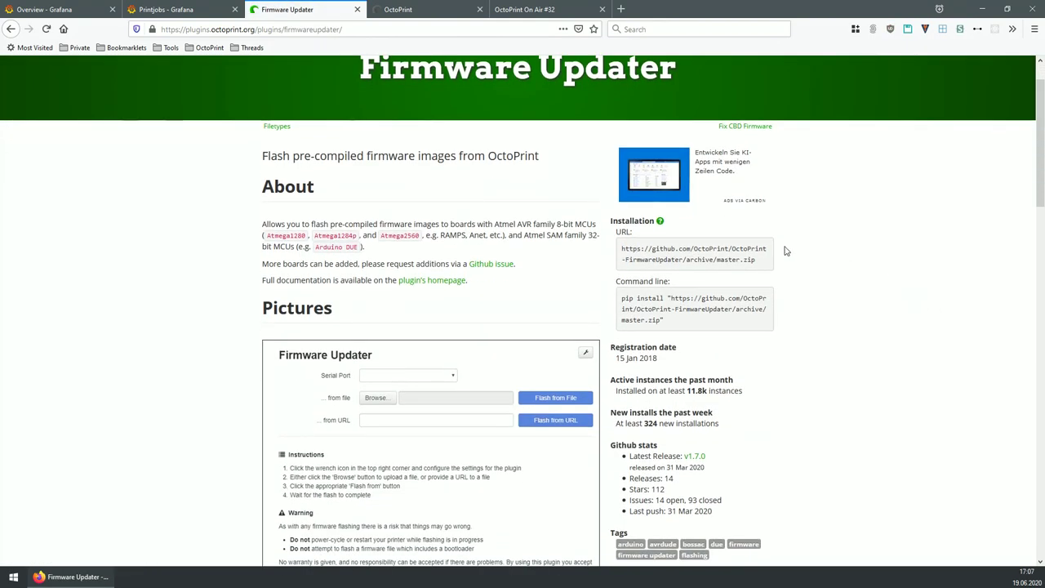
pyautogui.scroll(-2, 886, 237)
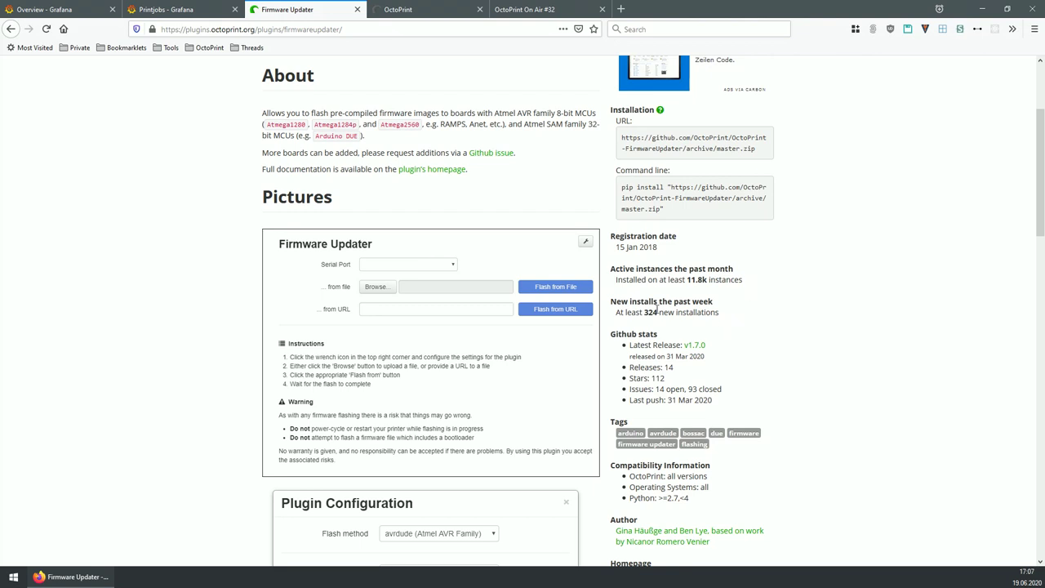
pyautogui.scroll(-1, 781, 357)
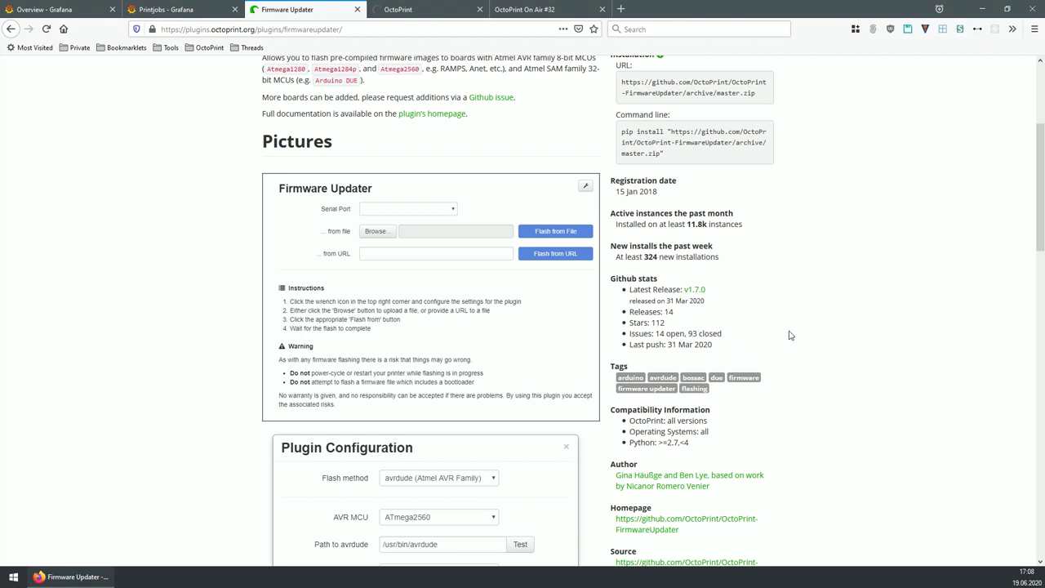
pyautogui.scroll(1, 789, 334)
pyautogui.scroll(3, 829, 381)
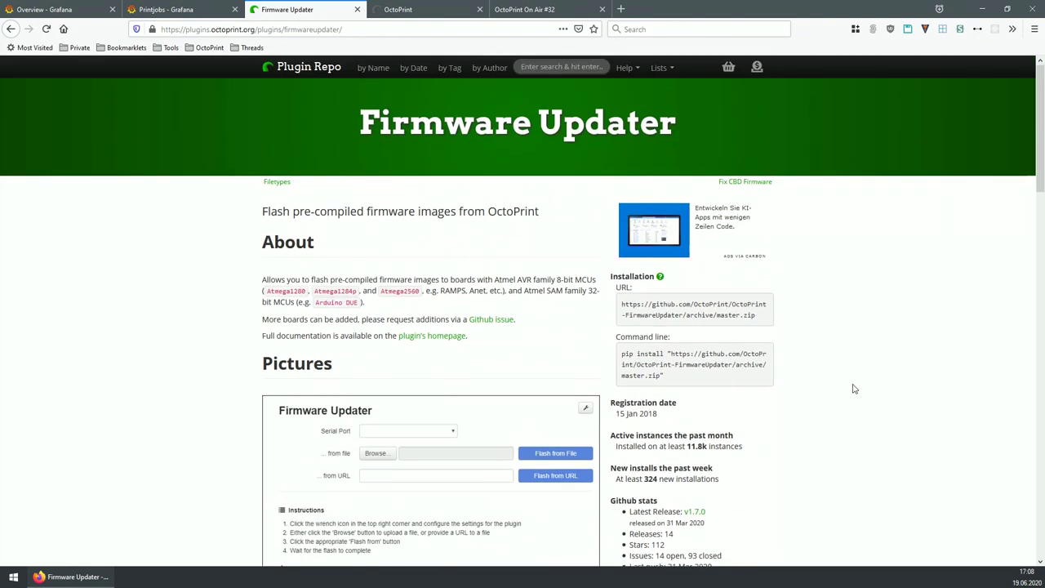
pyautogui.scroll(-1, 833, 380)
# Switch to the local OctoPrint instance and open the Plugin Manager's dialog for installing new plugins.
pyautogui.click(420, 10)
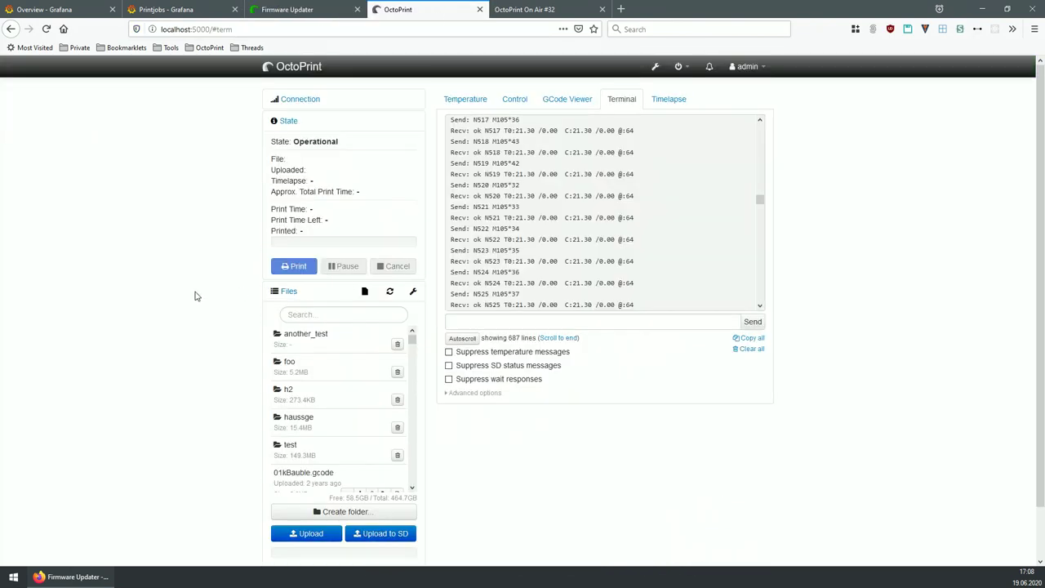
pyautogui.scroll(-1, 196, 310)
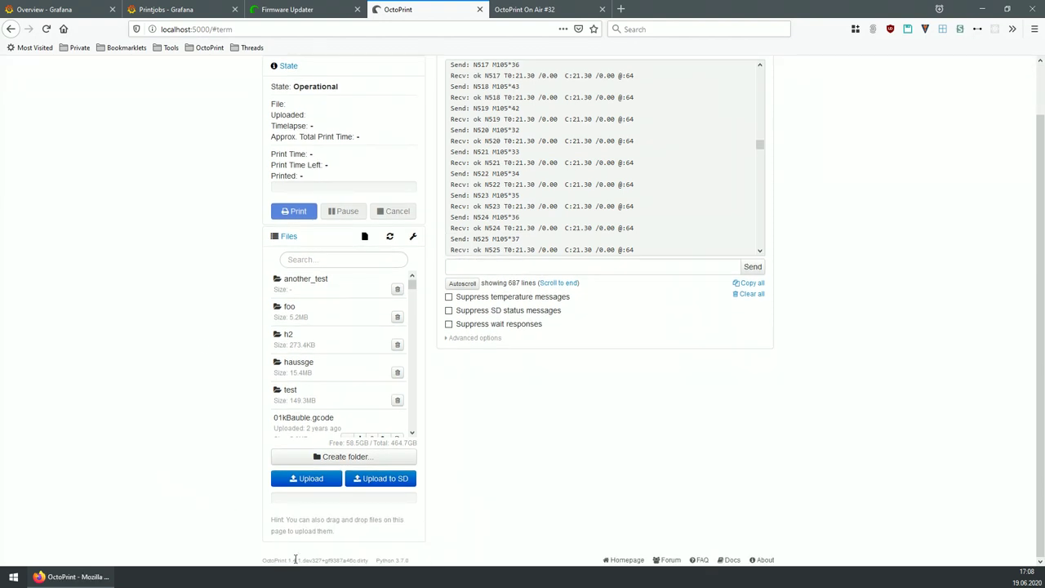
pyautogui.scroll(1, 233, 436)
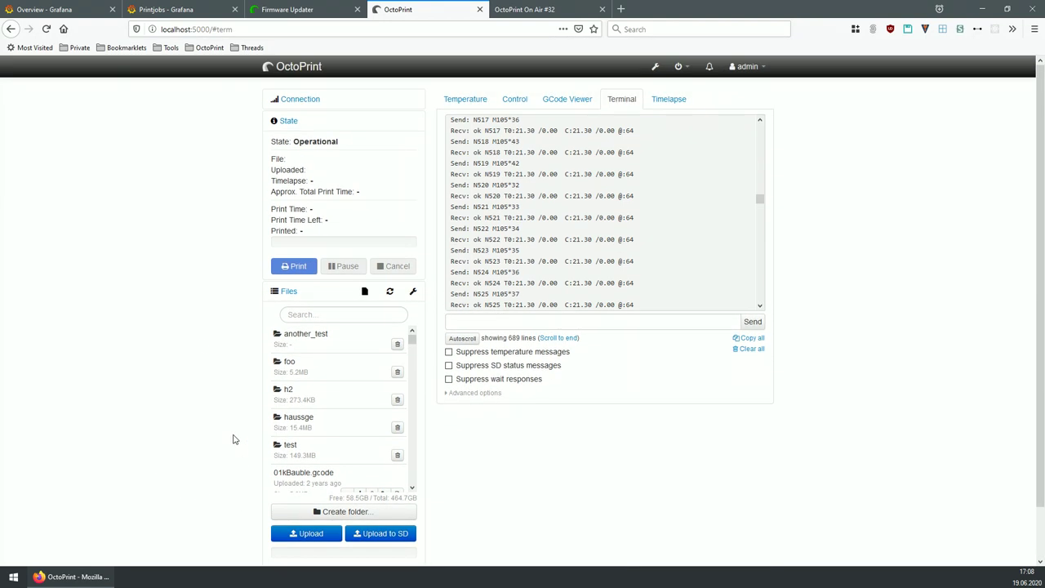
pyautogui.click(655, 67)
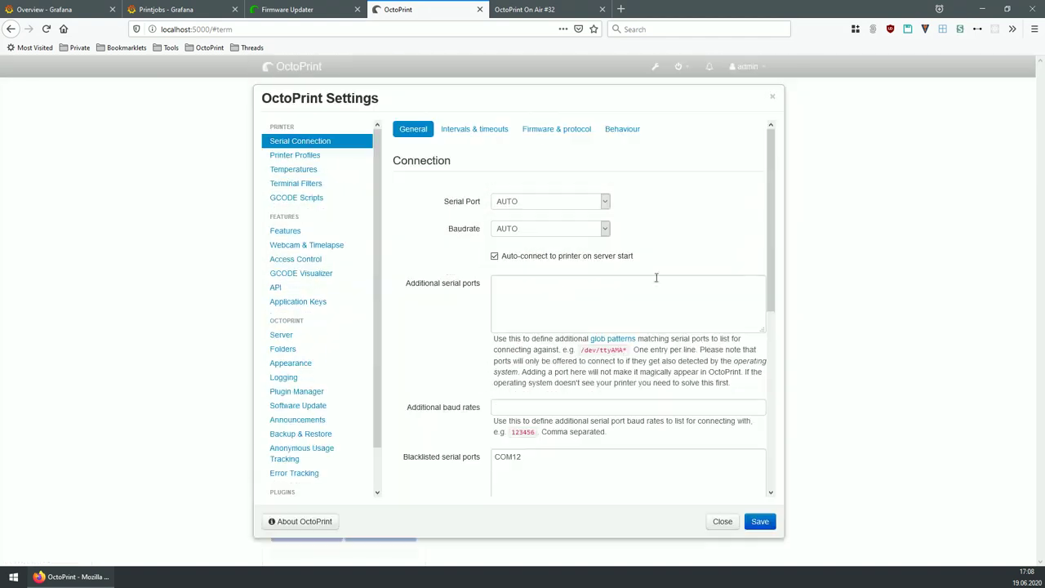
pyautogui.click(288, 396)
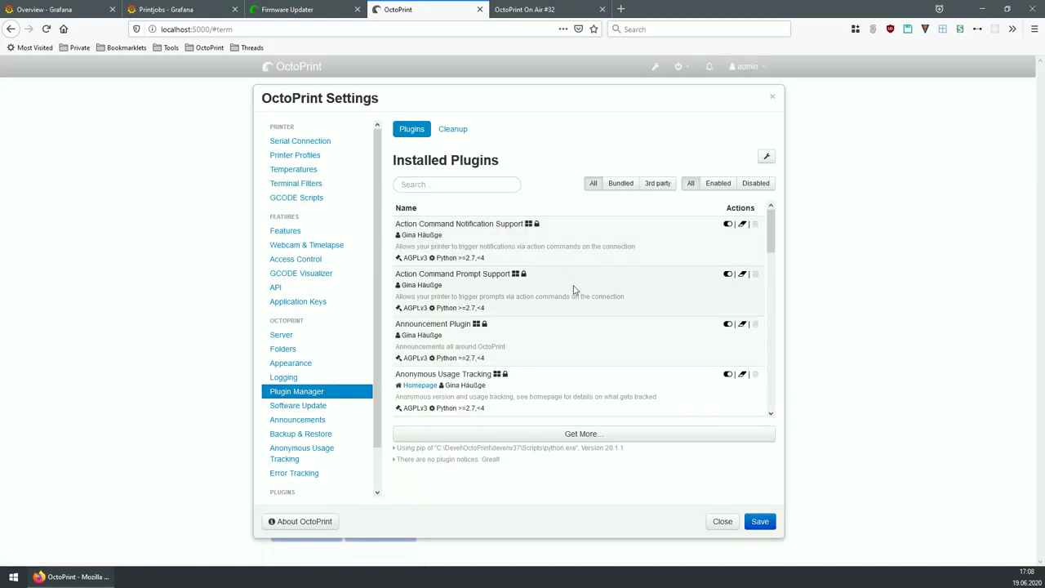
pyautogui.click(529, 437)
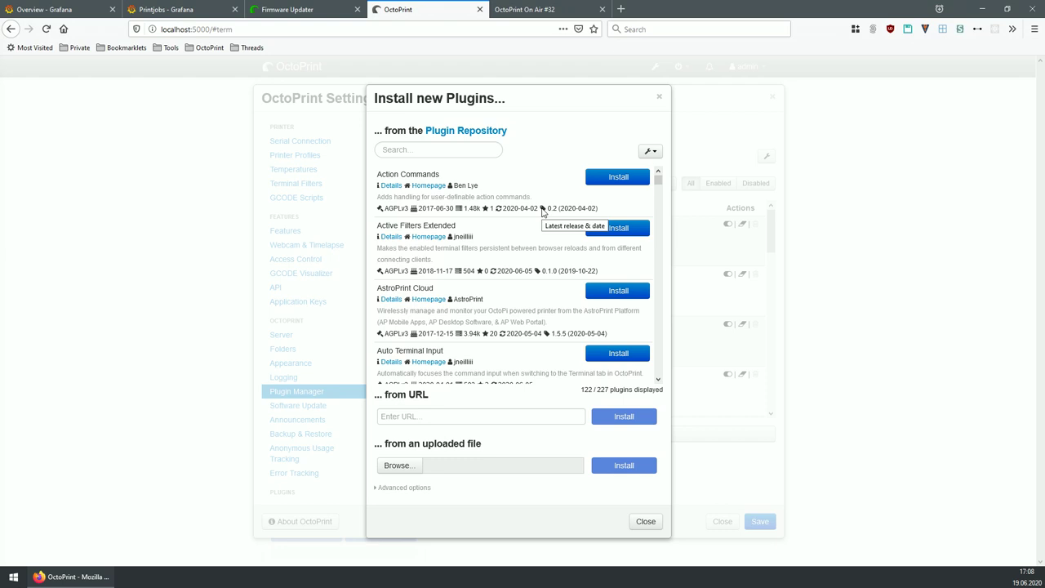
# Sort the repository plugin list by last release date (descending) and look through the most recently released plugins.
pyautogui.click(650, 151)
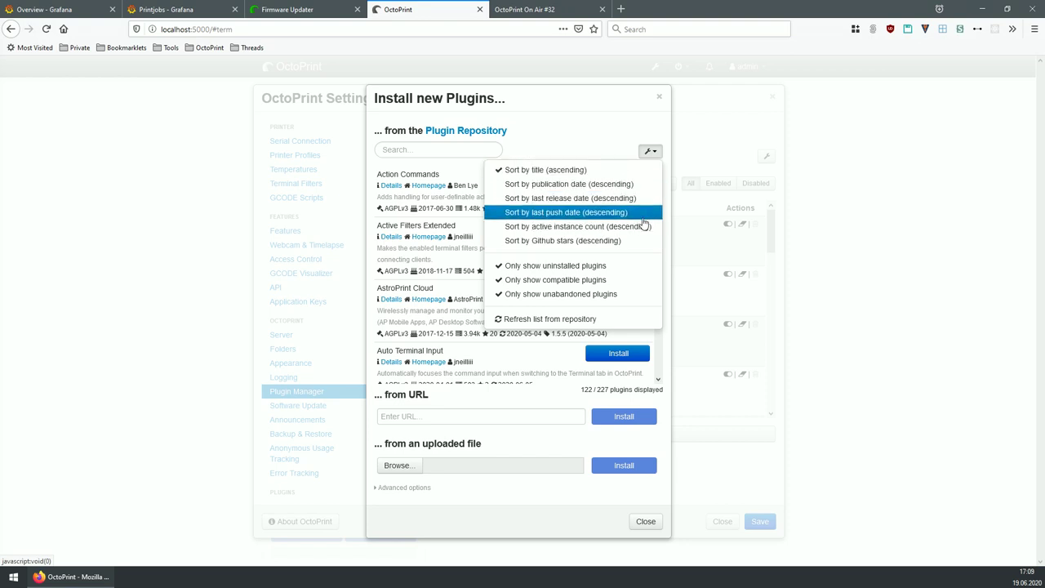
pyautogui.click(557, 201)
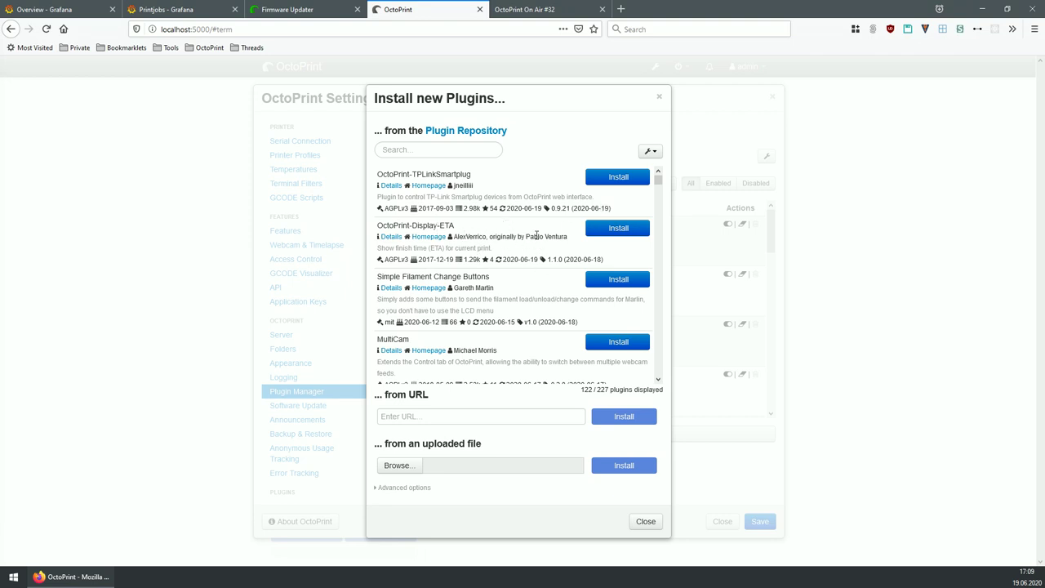
pyautogui.scroll(-1, 527, 245)
pyautogui.scroll(-4, 524, 273)
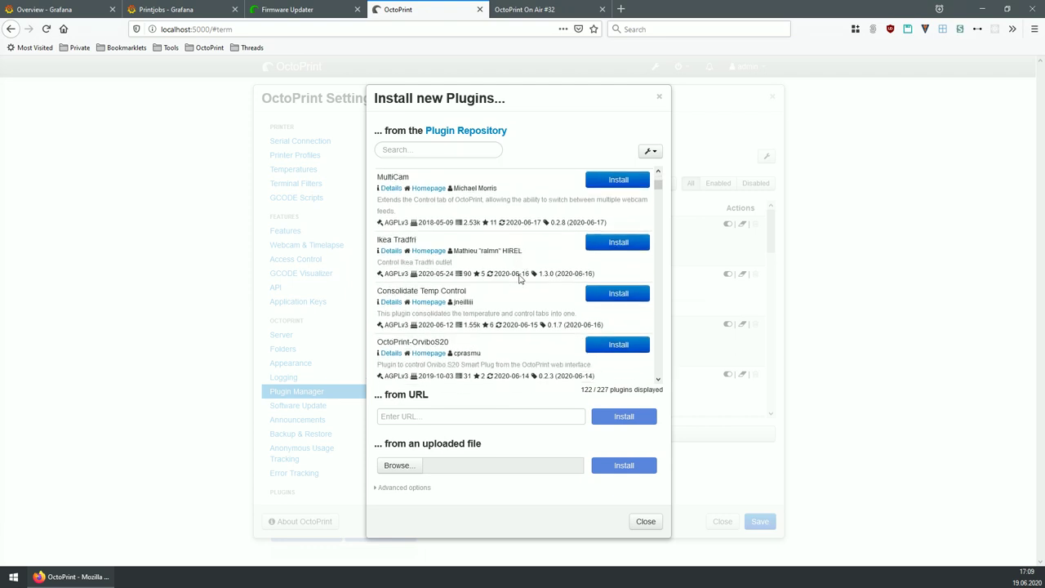
pyautogui.scroll(4, 529, 284)
pyautogui.scroll(-7, 529, 282)
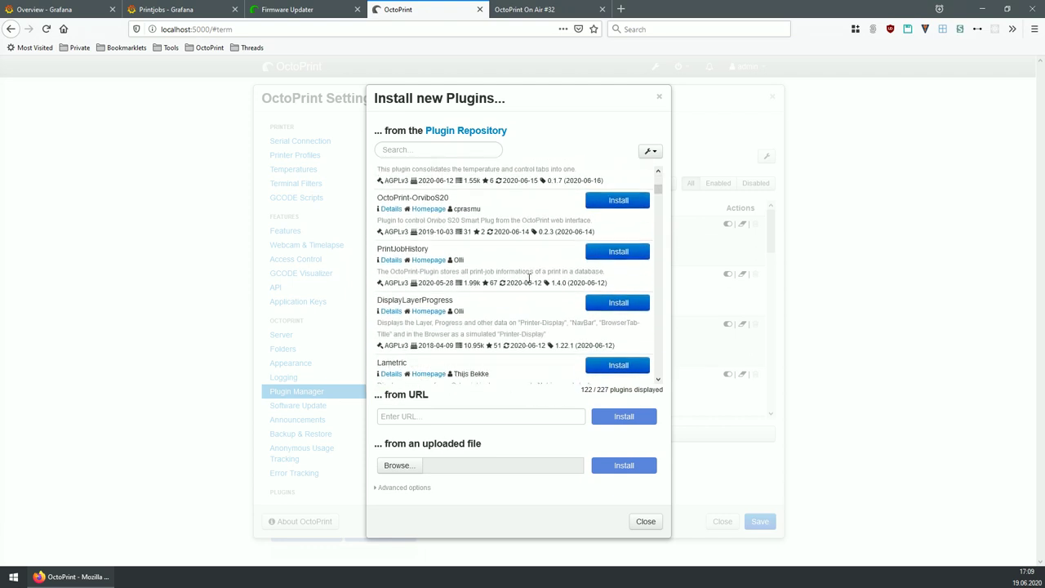
pyautogui.scroll(7, 529, 278)
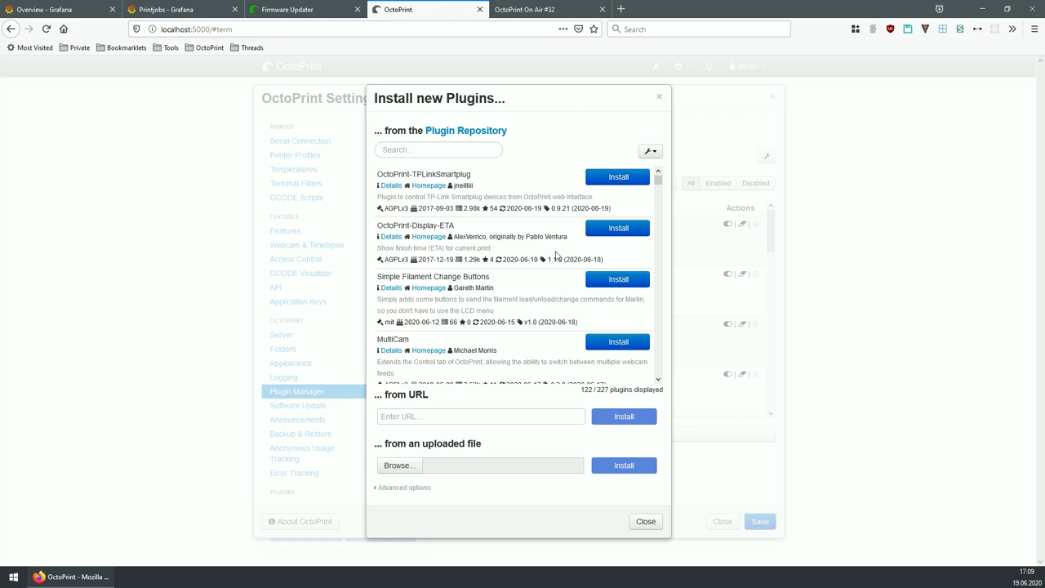
# Sort the repository plugin list by active instance count (descending) and look through the most used plugins.
pyautogui.click(651, 151)
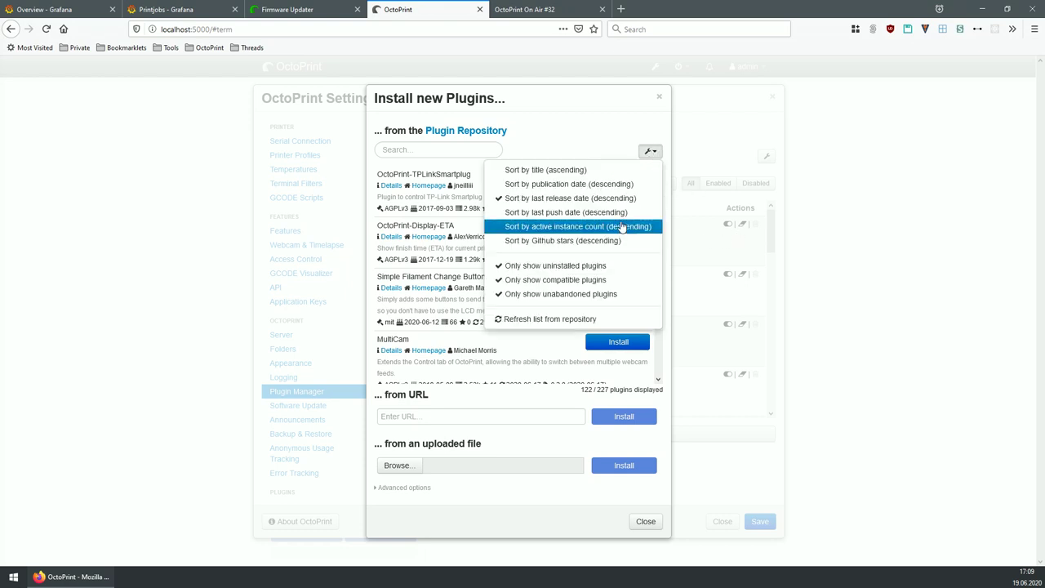
pyautogui.click(564, 228)
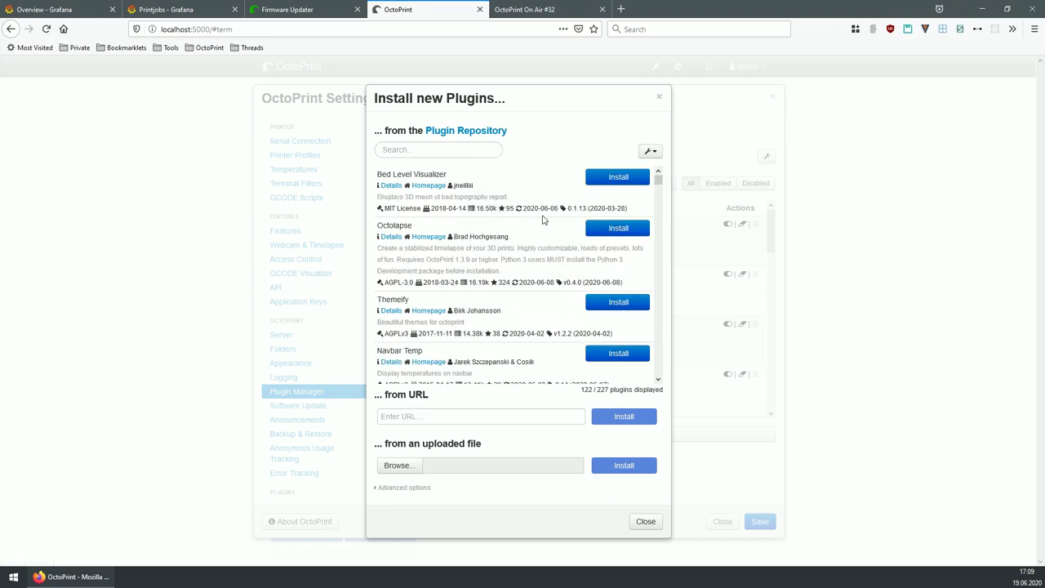
pyautogui.scroll(-15, 542, 219)
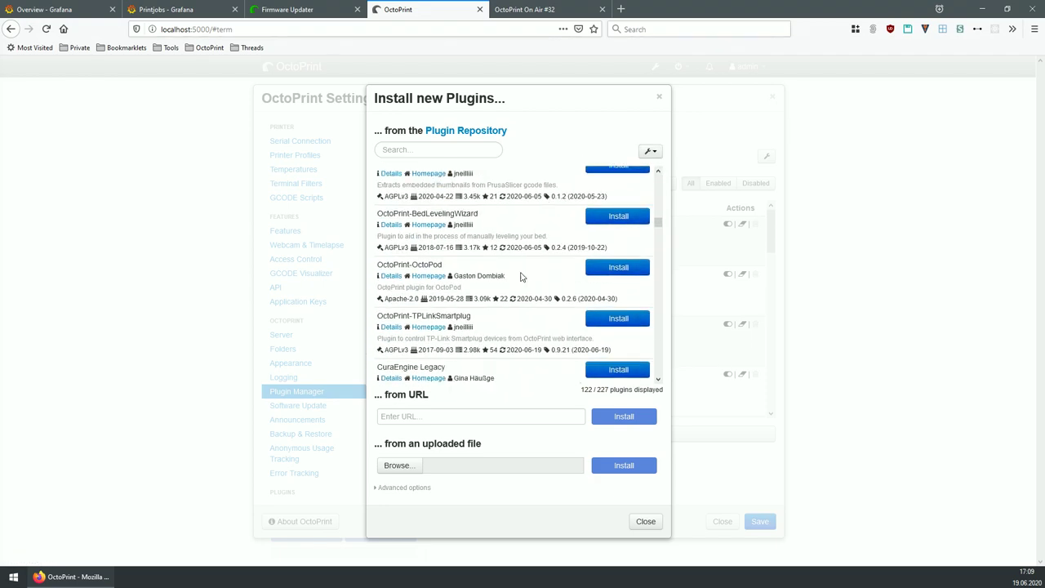
pyautogui.scroll(4, 490, 269)
pyautogui.scroll(-3, 572, 282)
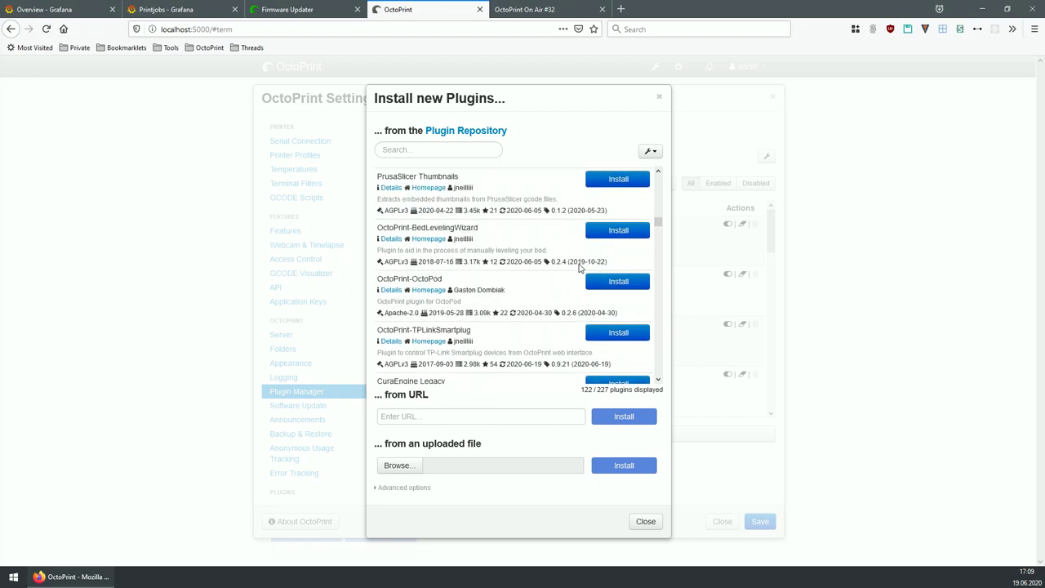
pyautogui.scroll(14, 580, 267)
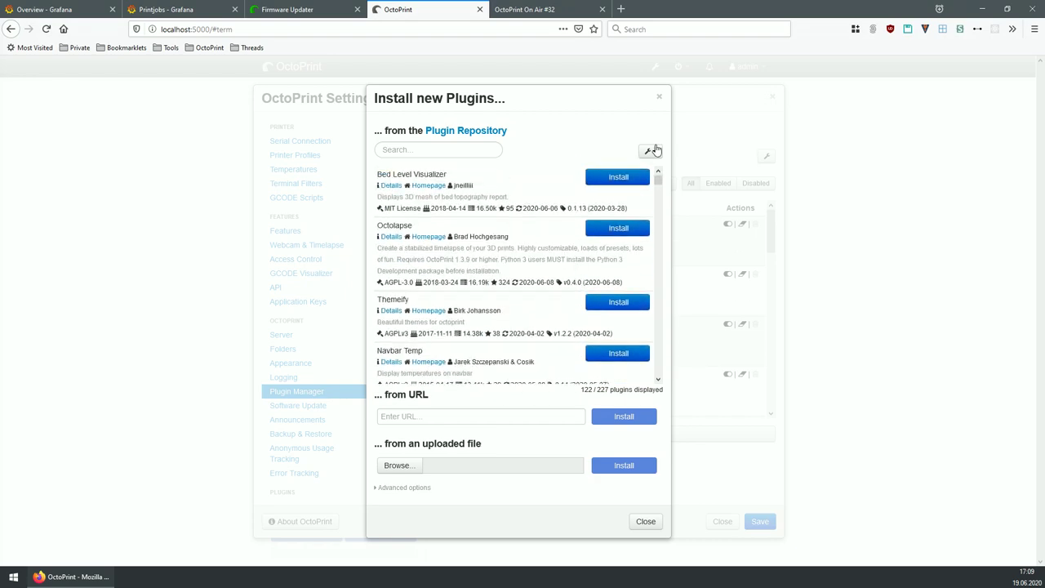
# Sort the plugin list by title (ascending) and stop limiting it to compatible and uninstalled plugins.
pyautogui.click(652, 151)
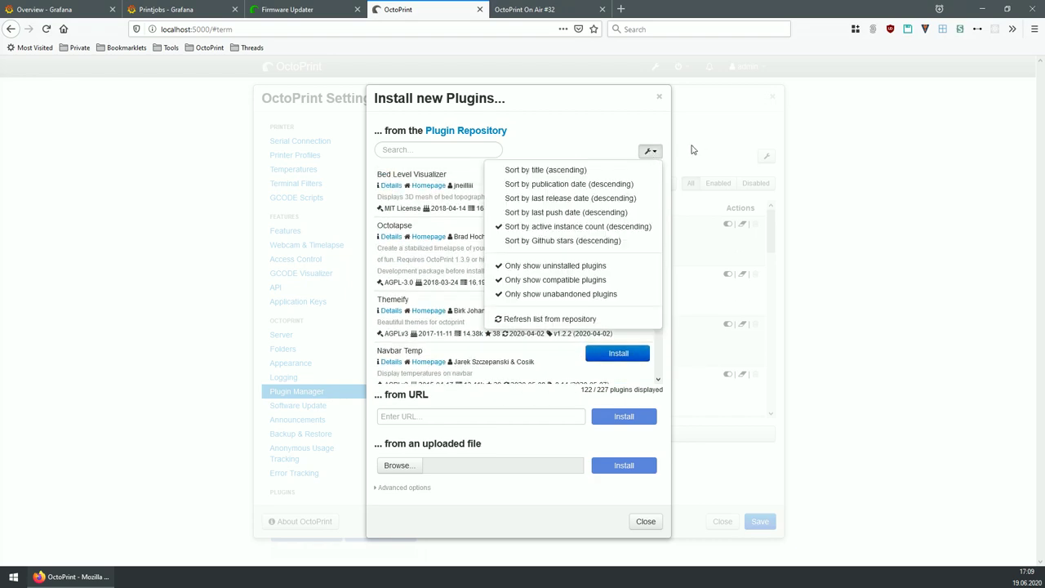
pyautogui.click(530, 170)
pyautogui.click(651, 152)
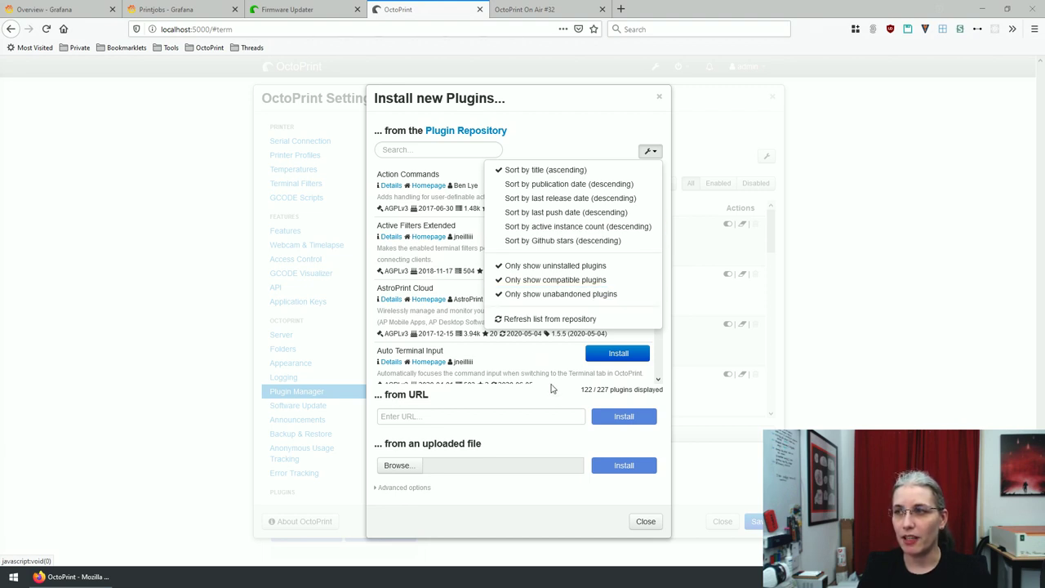
pyautogui.click(575, 280)
pyautogui.click(656, 154)
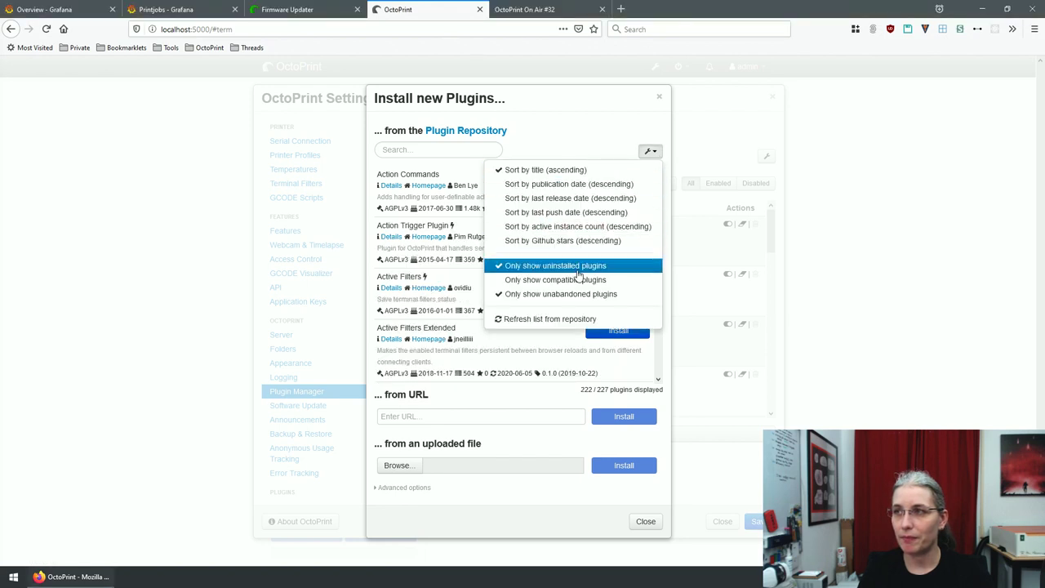
pyautogui.click(581, 277)
# Turn off the filter that shows only unabandoned plugins, and turn it back on.
pyautogui.click(654, 153)
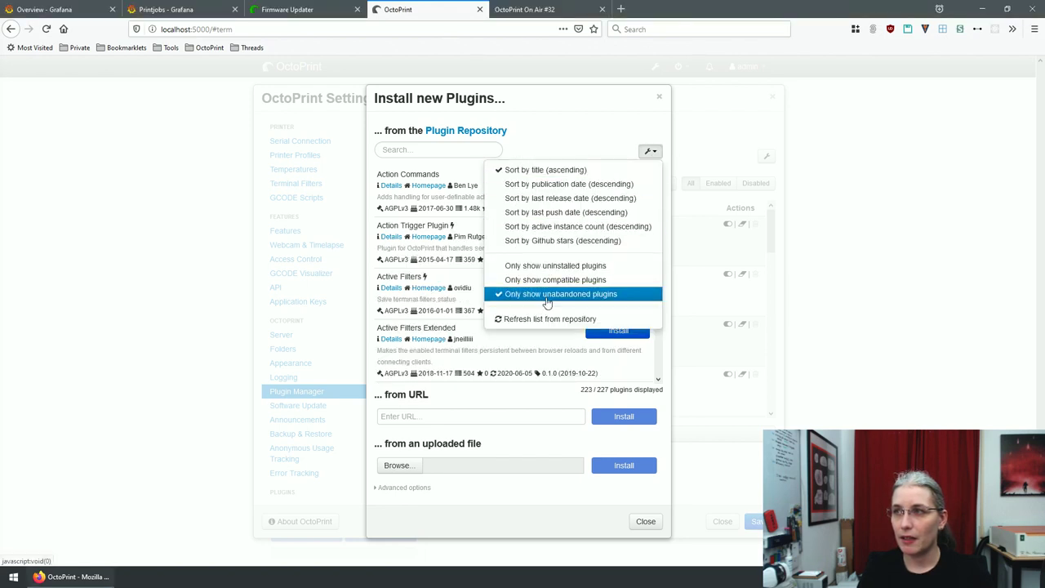
pyautogui.click(544, 295)
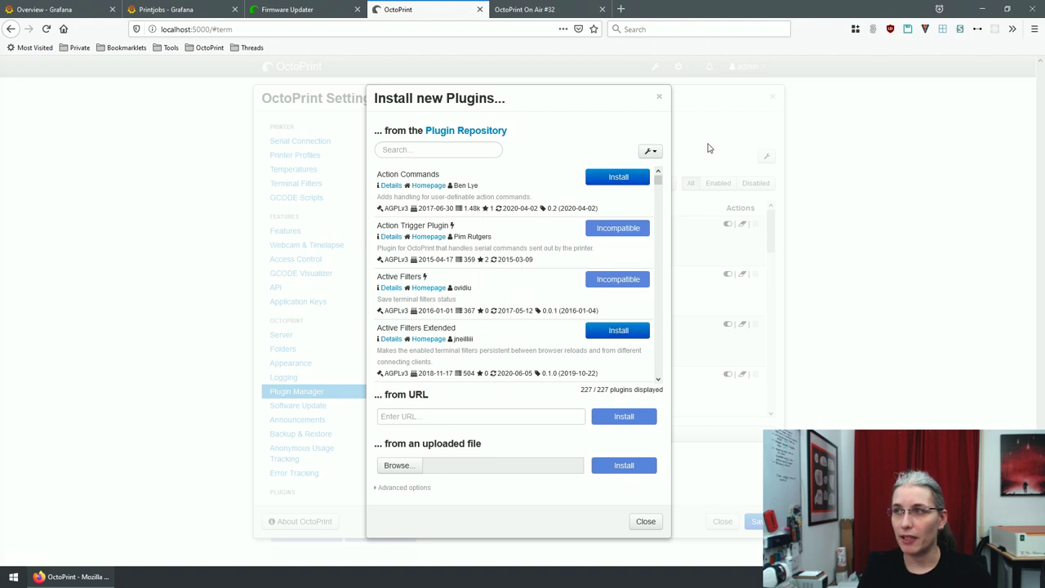
pyautogui.click(651, 153)
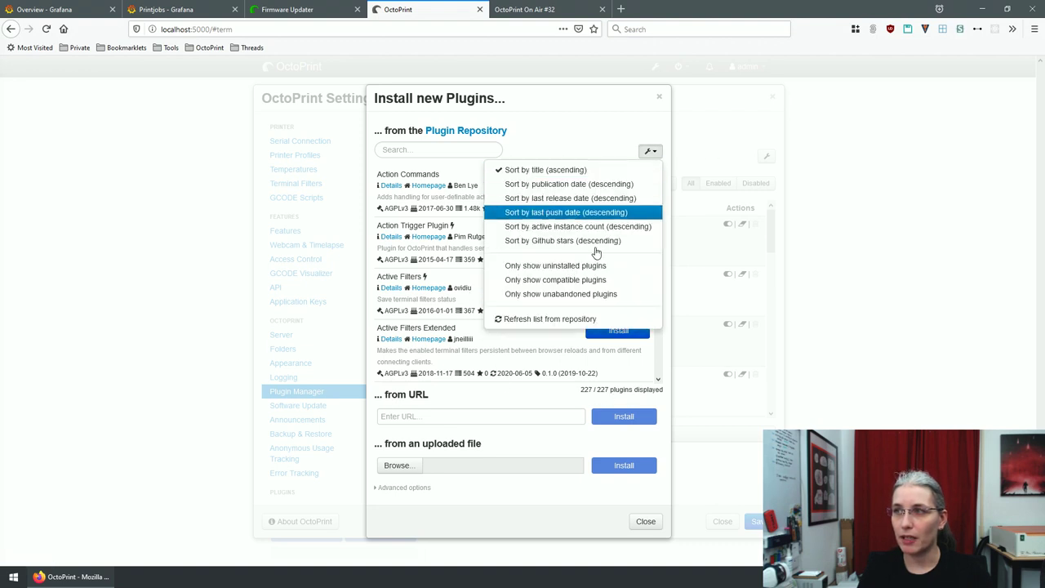
pyautogui.click(563, 296)
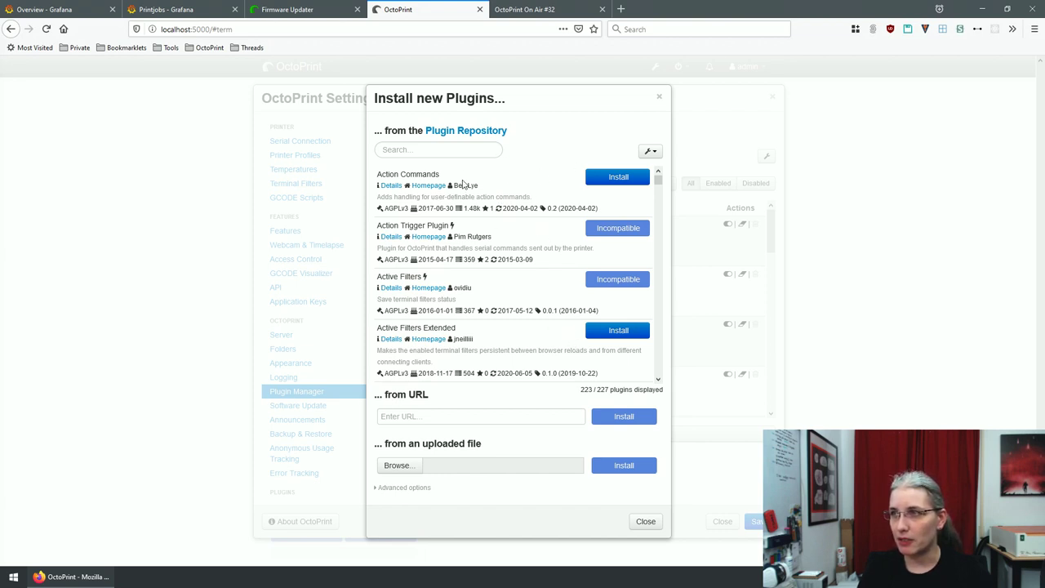
# Browse the available repository plugins and search them for "ui".
pyautogui.click(465, 148)
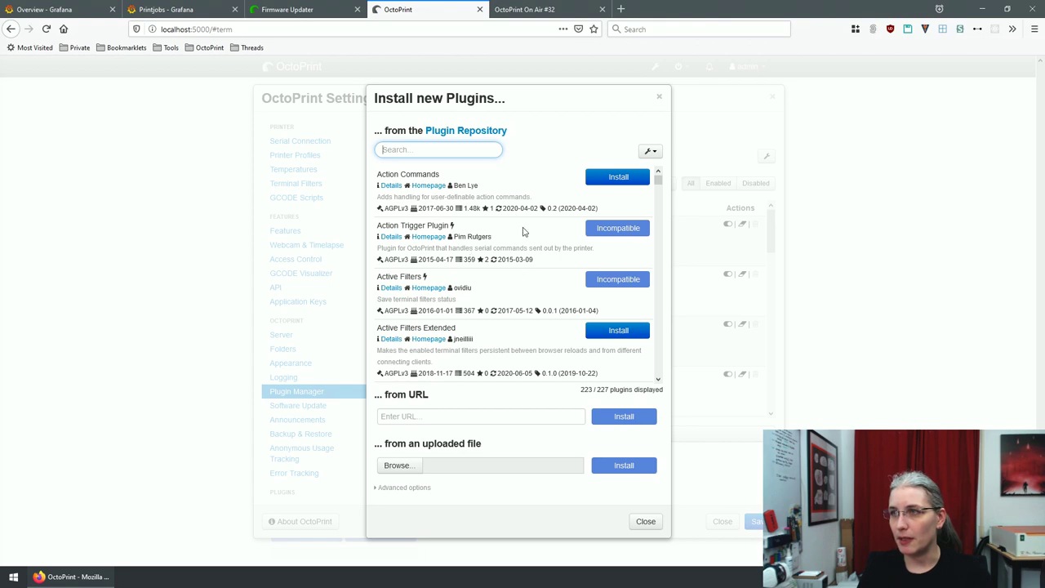
pyautogui.scroll(-10, 525, 235)
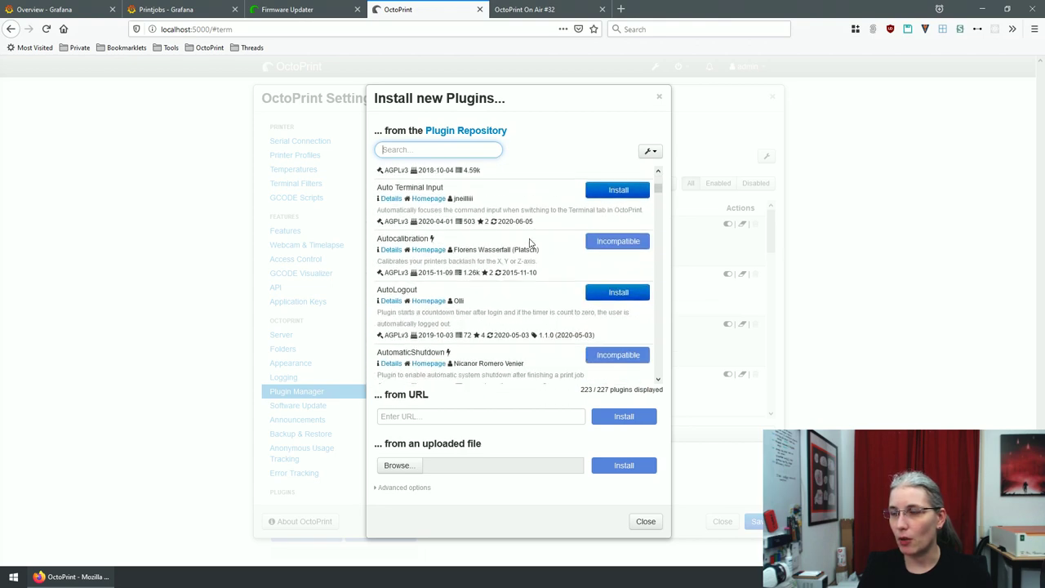
pyautogui.scroll(10, 554, 293)
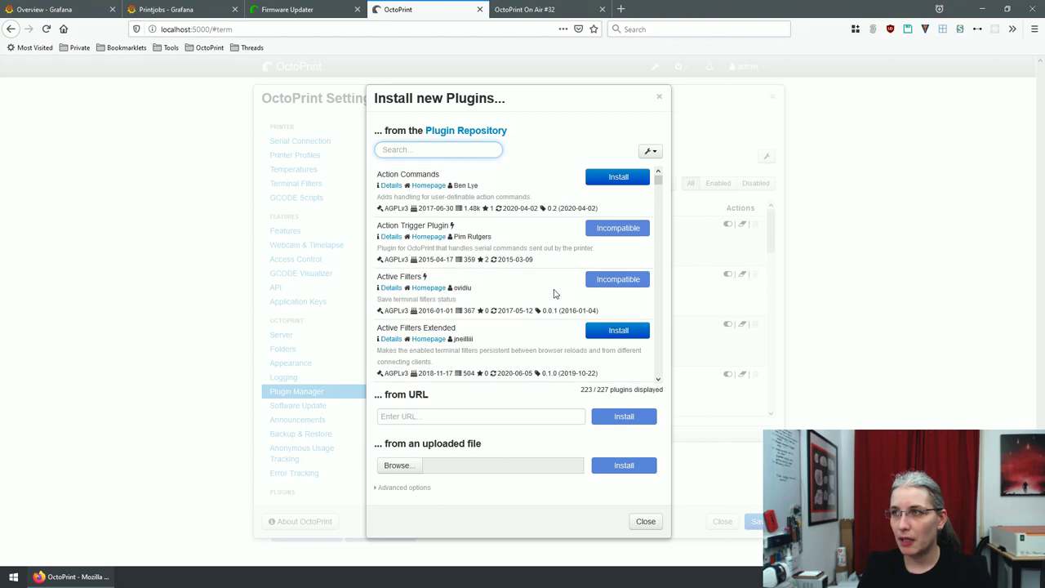
pyautogui.scroll(-15, 565, 215)
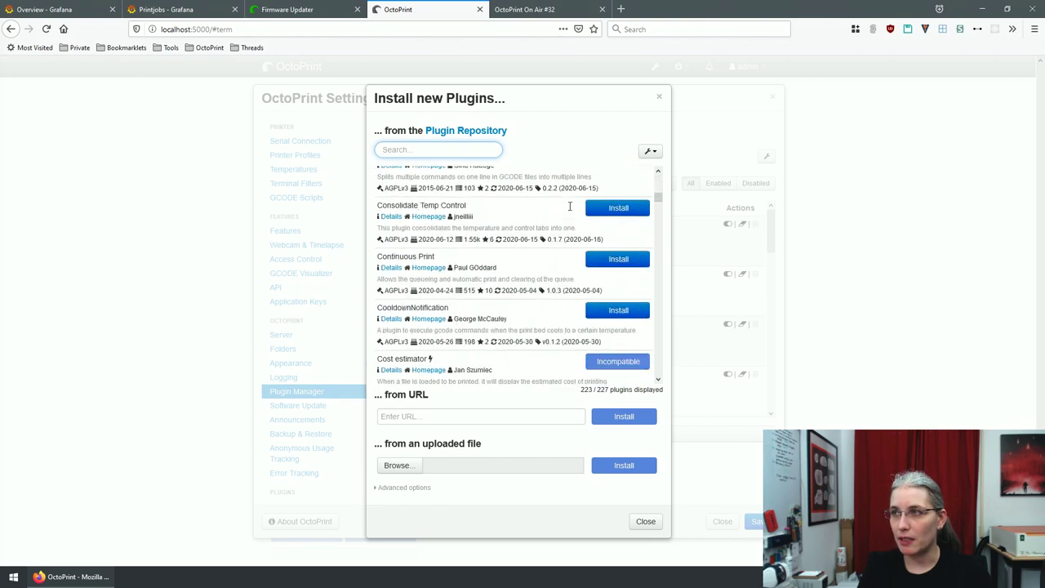
pyautogui.scroll(-12, 570, 207)
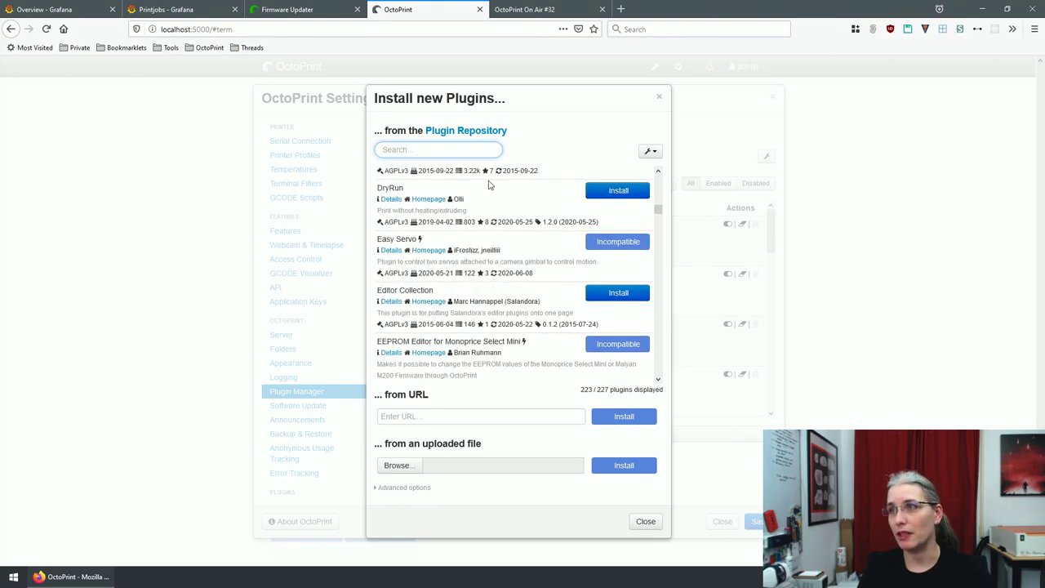
pyautogui.write('ui')
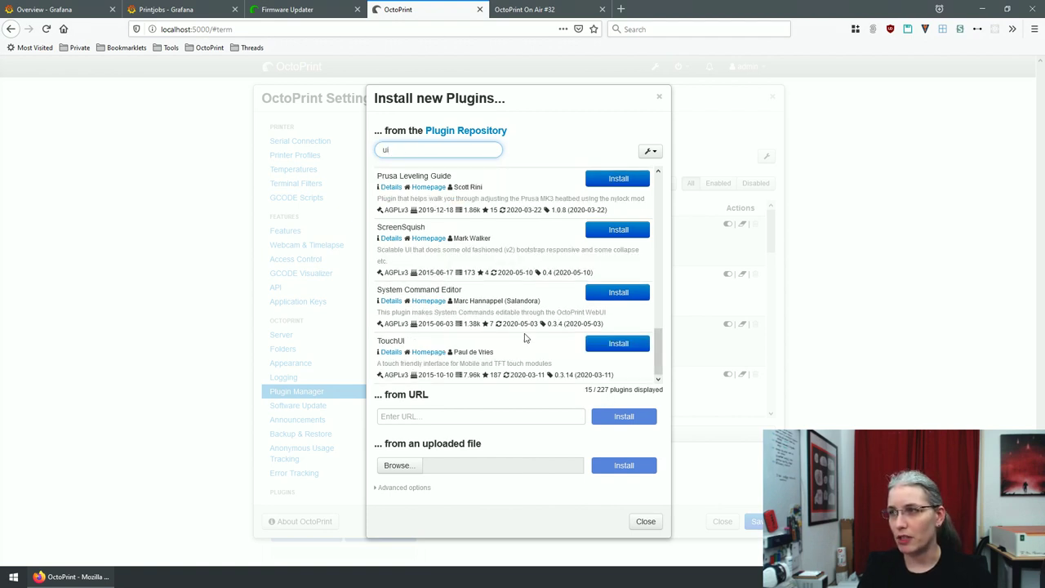
pyautogui.scroll(5, 546, 307)
pyautogui.scroll(5, 556, 301)
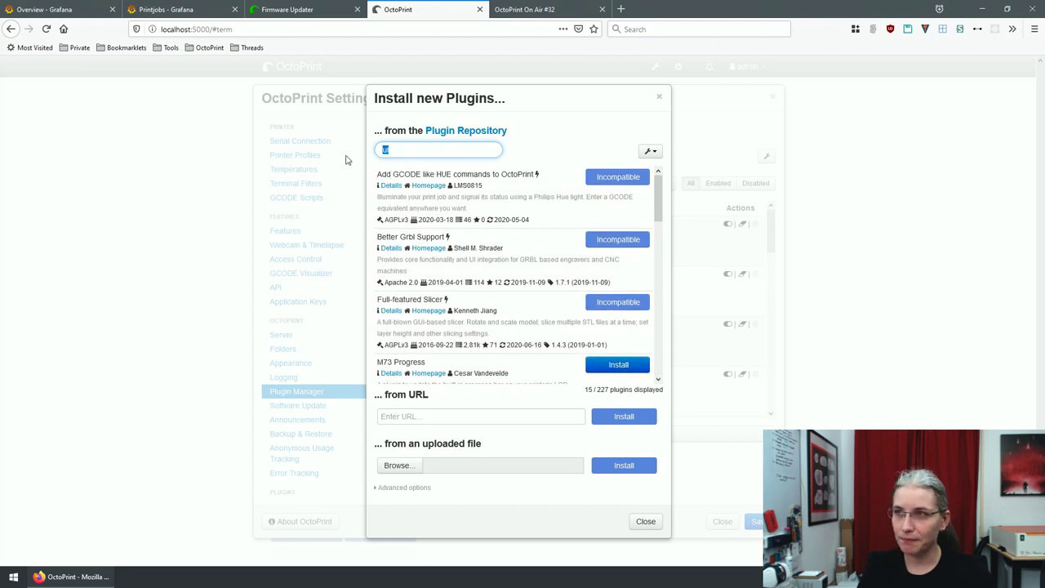
# Clear the plugin search and close the dialog for installing new plugins, returning to the installed plugins.
pyautogui.press('BackSpace')
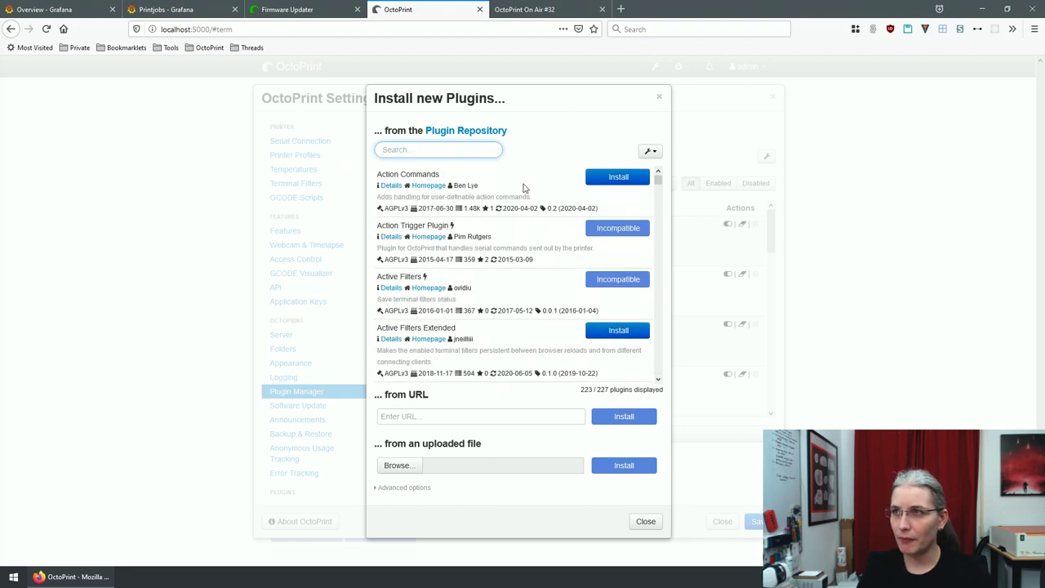
pyautogui.click(656, 522)
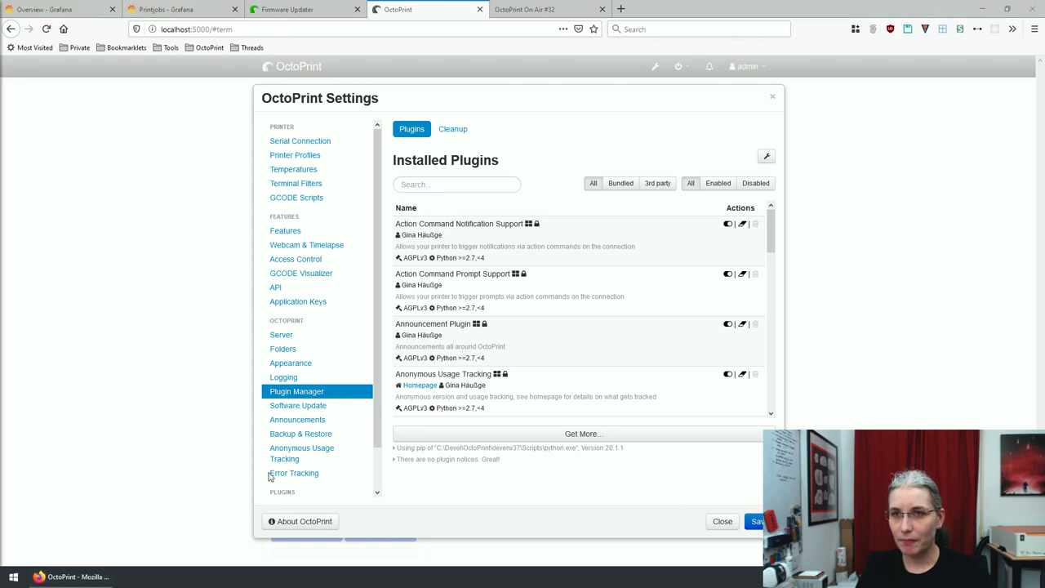
pyautogui.click(451, 494)
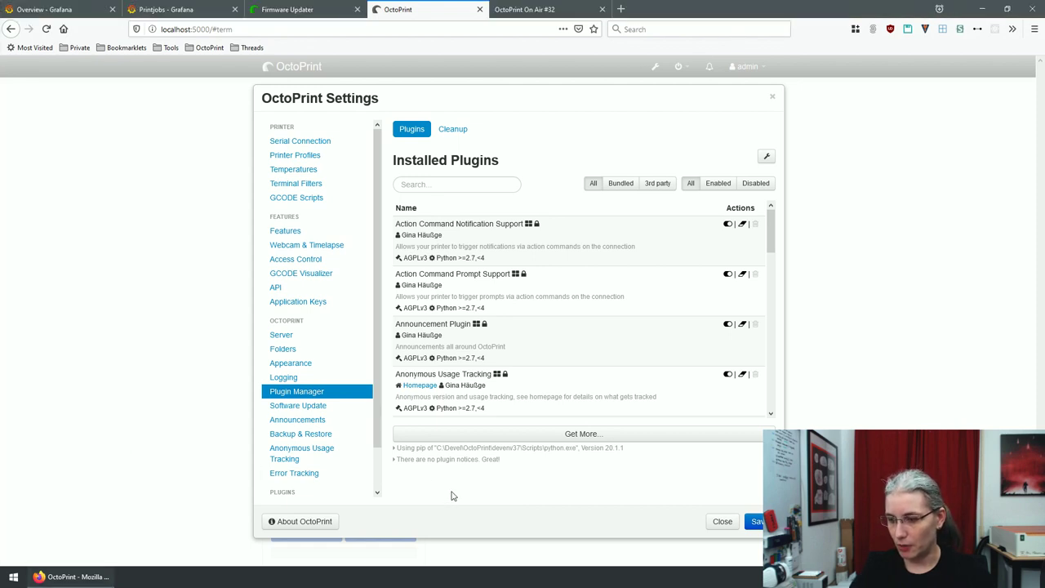